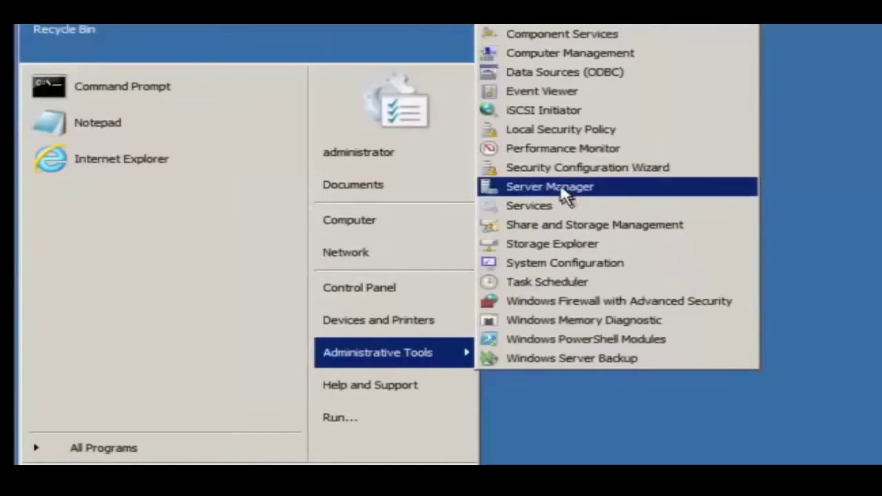
Open Server Manager on both Windows servers, including SQL-SRV-04.
{"action": "left_click", "coordinate": [562, 187]}
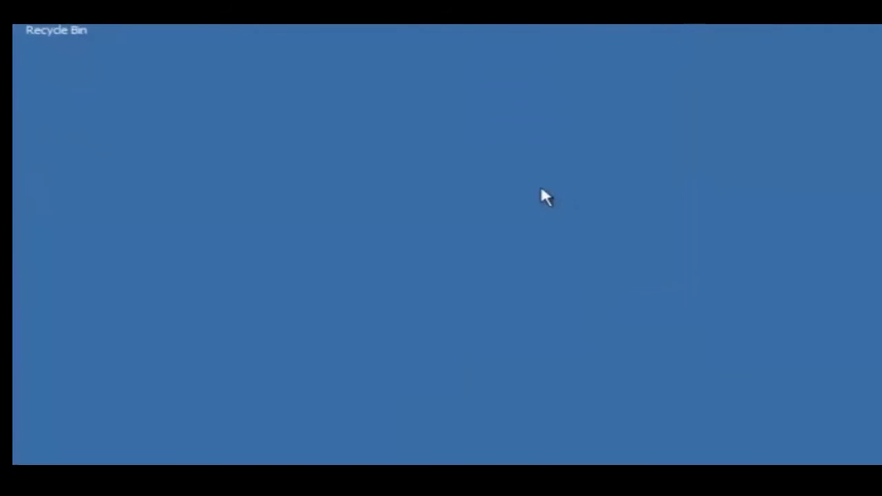
{"action": "left_click", "coordinate": [121, 455]}
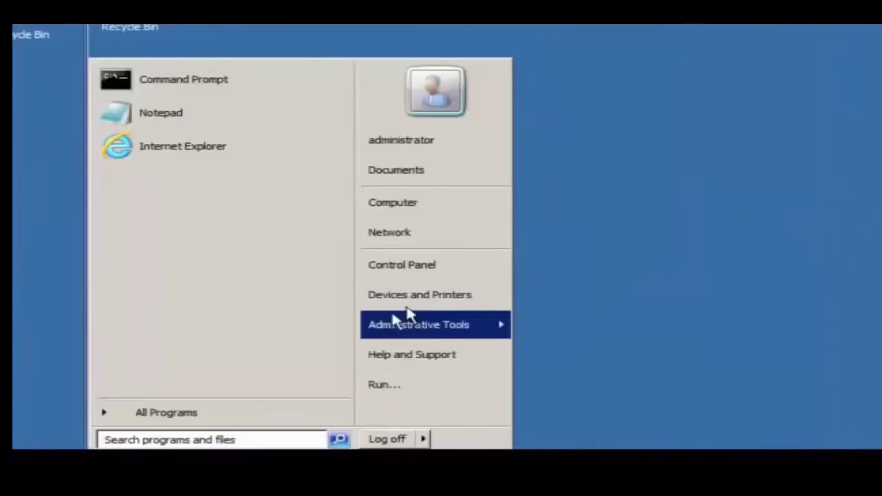
{"action": "mouse_move", "coordinate": [425, 329]}
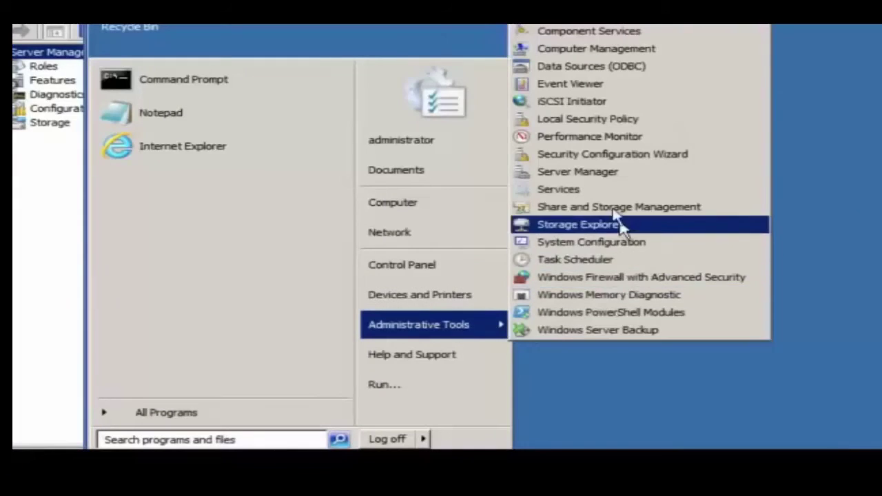
{"action": "left_click", "coordinate": [585, 172]}
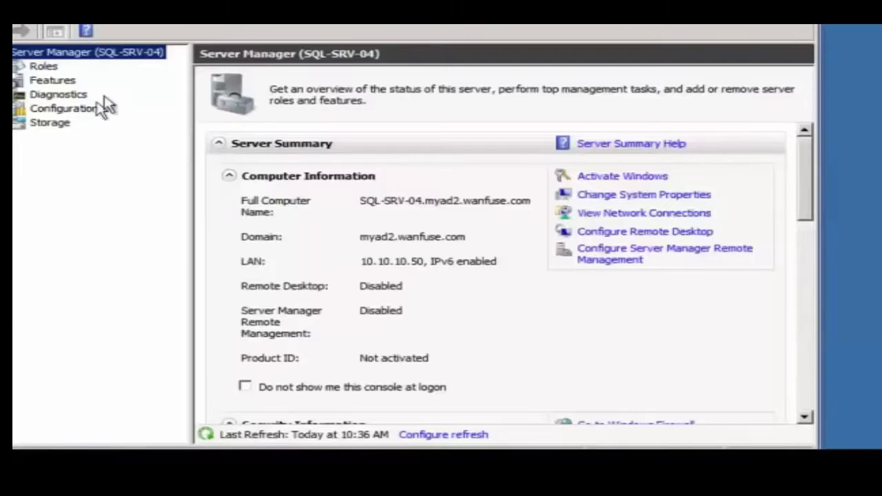
Install .NET Framework 3.5.1 Features with the required role services on SQL-SRV-04, keeping the default Web Server (IIS) role services.
{"action": "left_click", "coordinate": [52, 81]}
{"action": "left_click", "coordinate": [609, 180]}
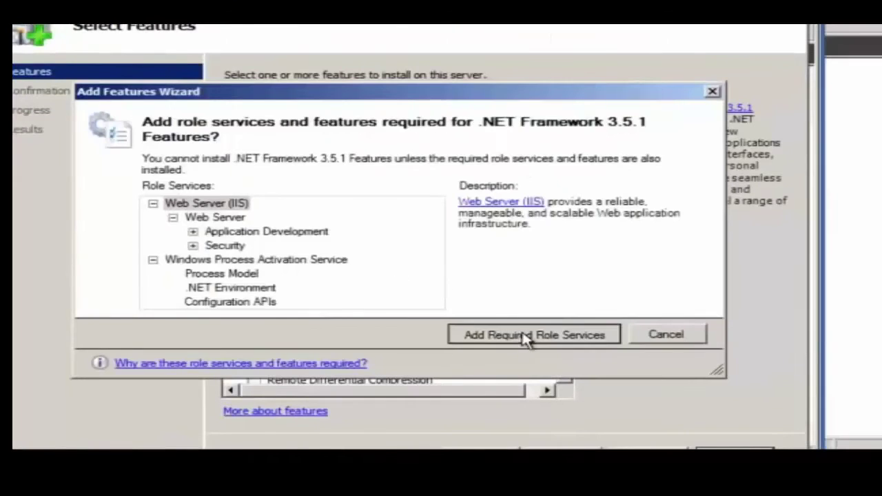
{"action": "left_click", "coordinate": [528, 338]}
{"action": "left_click", "coordinate": [563, 455]}
{"action": "left_click", "coordinate": [562, 455]}
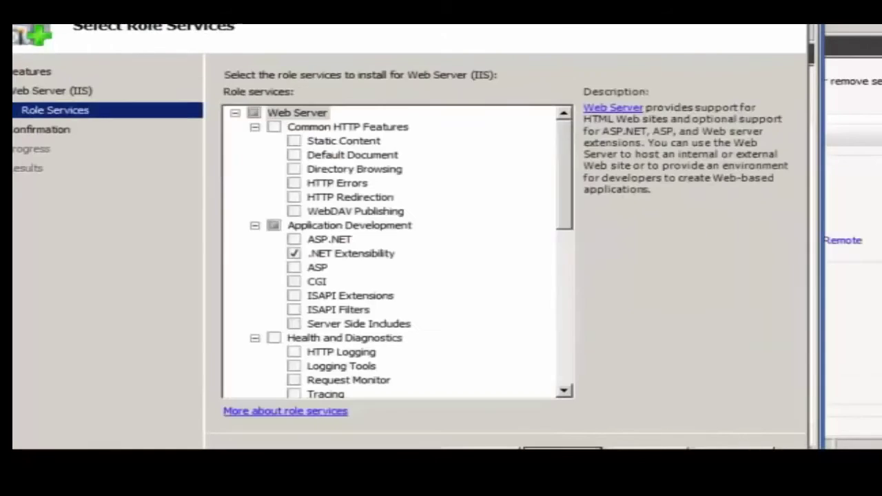
{"action": "left_click", "coordinate": [562, 455]}
{"action": "left_click", "coordinate": [648, 455]}
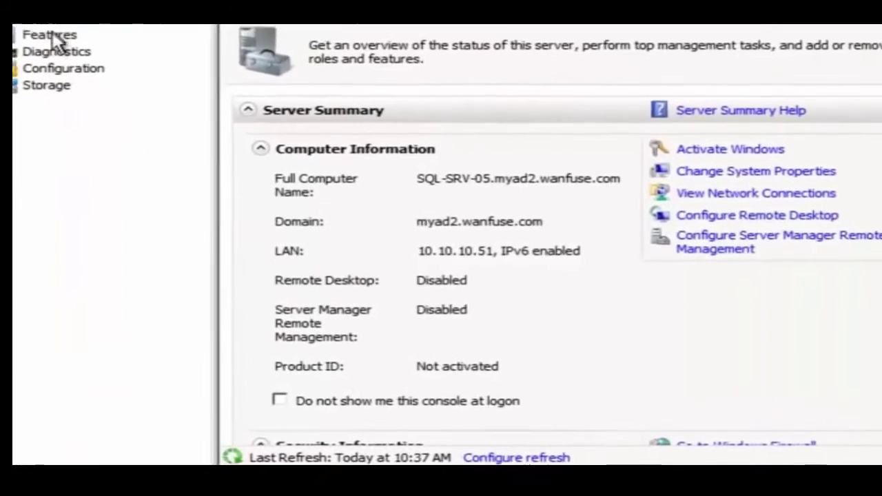
Add .NET Framework 3.5.1 Features and the required role services to SQL-SRV-05, keeping the default IIS role services, and start the installation.
{"action": "left_click", "coordinate": [54, 36]}
{"action": "left_click", "coordinate": [737, 153]}
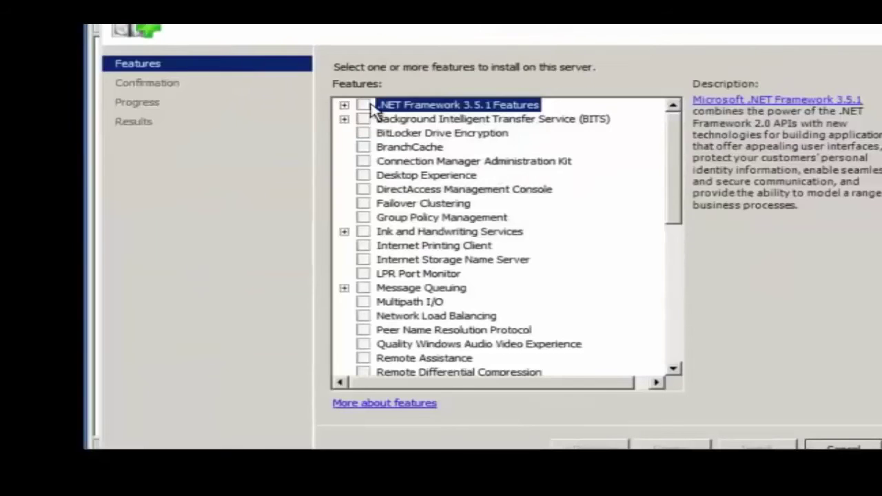
{"action": "left_click", "coordinate": [365, 105]}
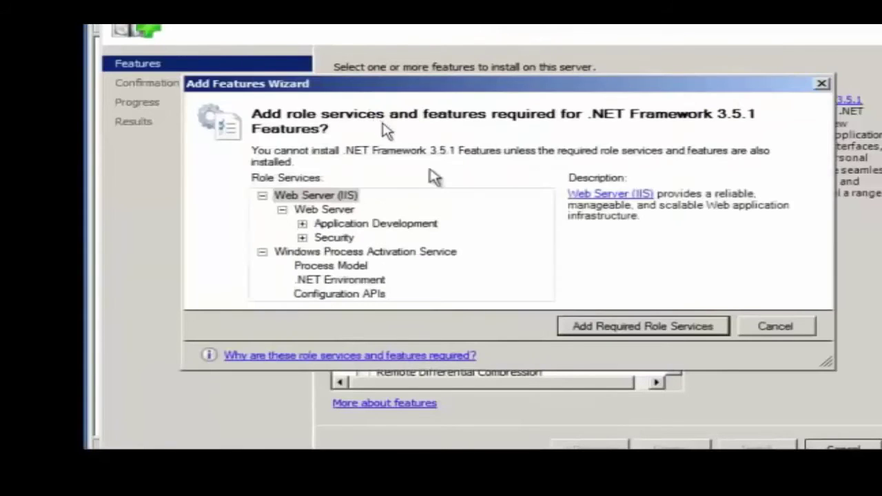
{"action": "left_click", "coordinate": [611, 331]}
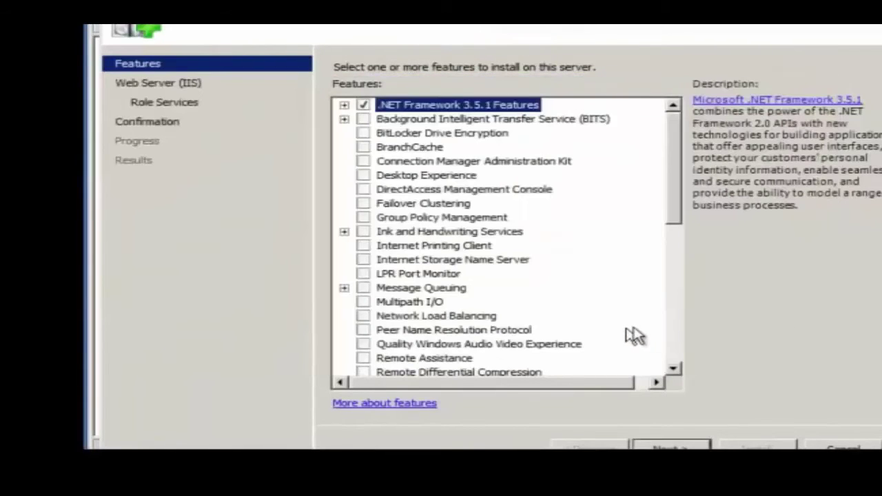
{"action": "left_click", "coordinate": [672, 445]}
{"action": "left_click", "coordinate": [672, 446]}
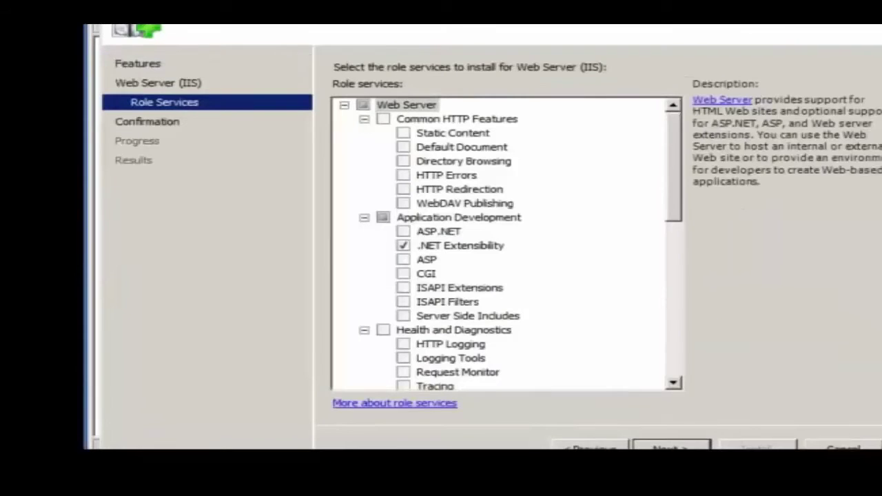
{"action": "left_click", "coordinate": [672, 446]}
{"action": "left_click", "coordinate": [729, 447]}
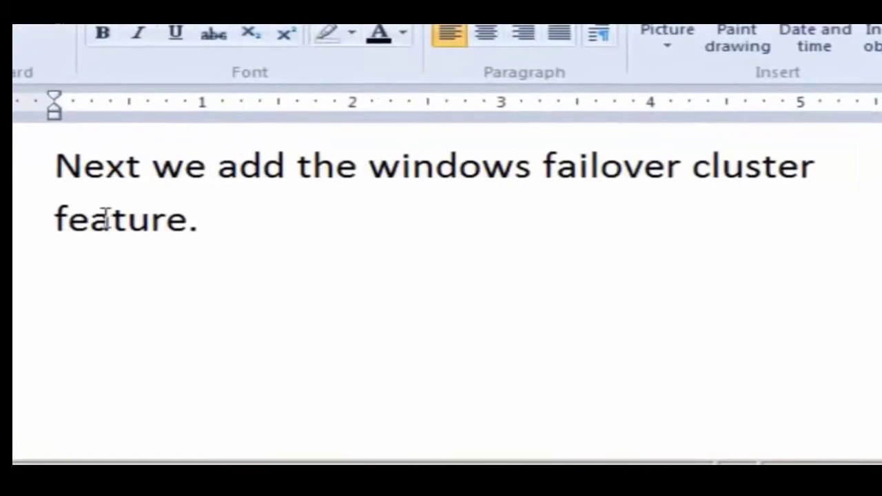
{"action": "left_click", "coordinate": [39, 181]}
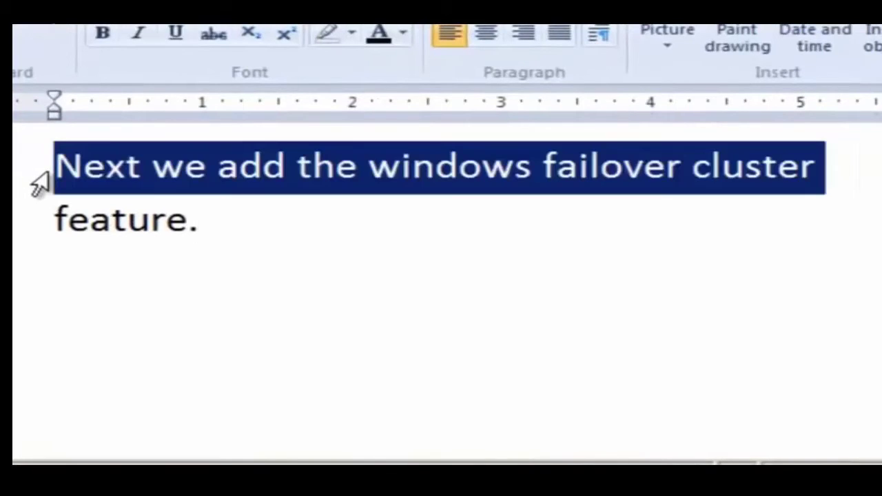
{"action": "left_click", "coordinate": [34, 224]}
{"action": "left_click", "coordinate": [27, 187]}
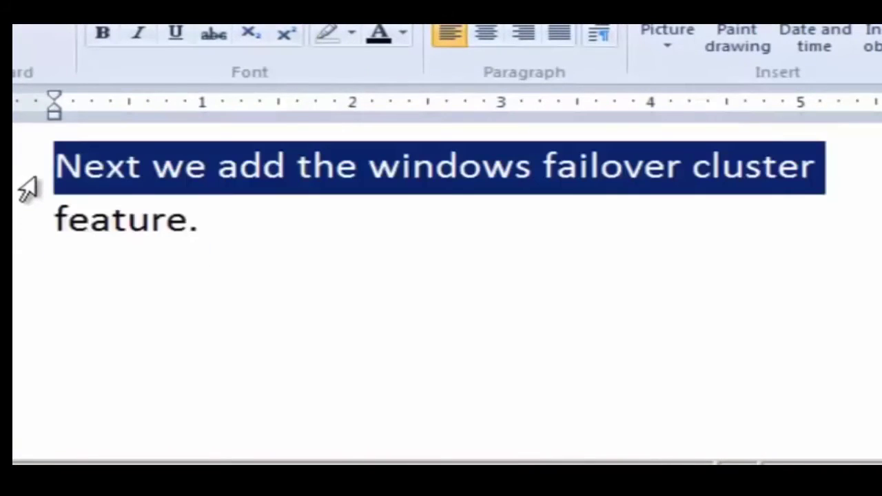
{"action": "left_click_drag", "start_coordinate": [28, 188], "coordinate": [35, 232]}
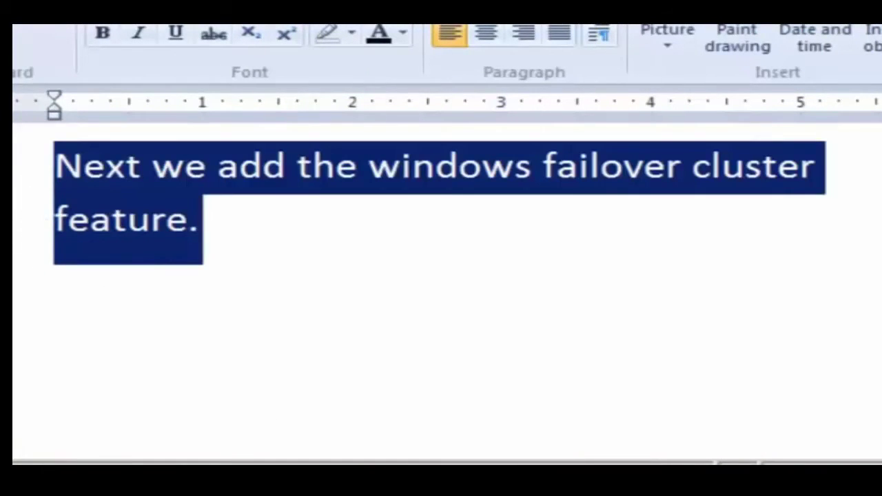
{"action": "left_click", "coordinate": [276, 241]}
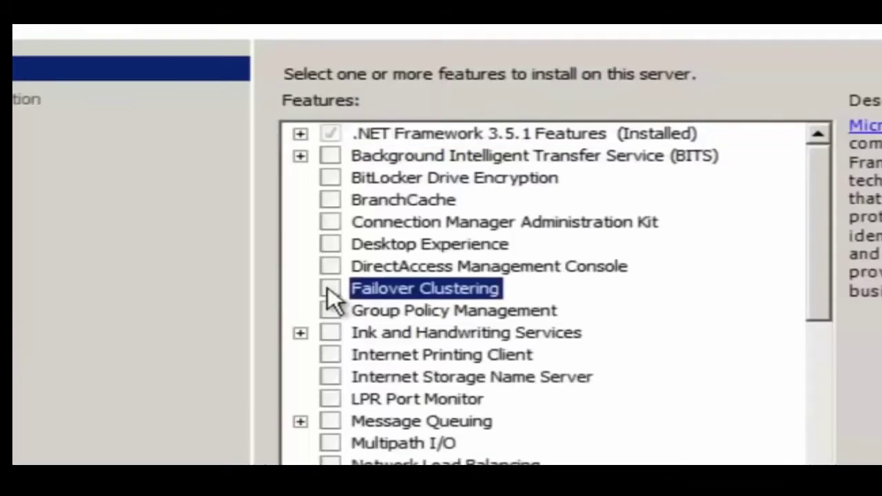
Select Failover Clustering in the open Add Features Wizard and start its installation.
{"action": "left_click", "coordinate": [329, 287]}
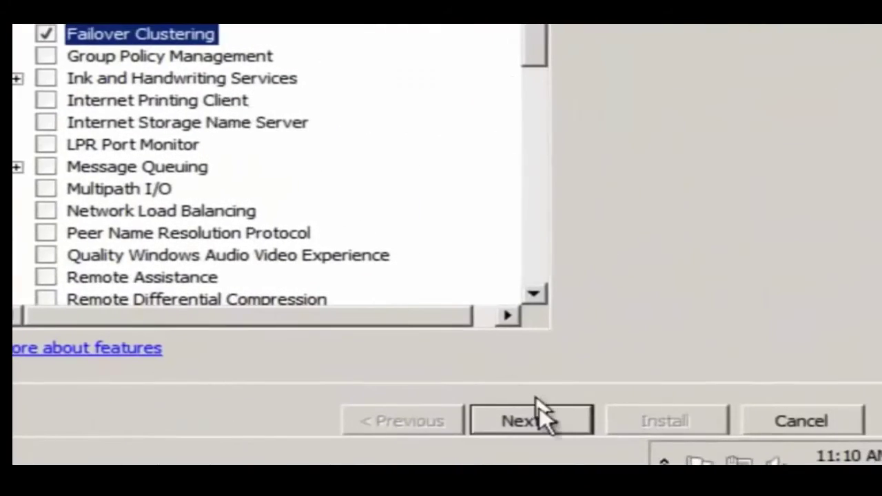
{"action": "left_click", "coordinate": [542, 417]}
{"action": "left_click", "coordinate": [633, 426]}
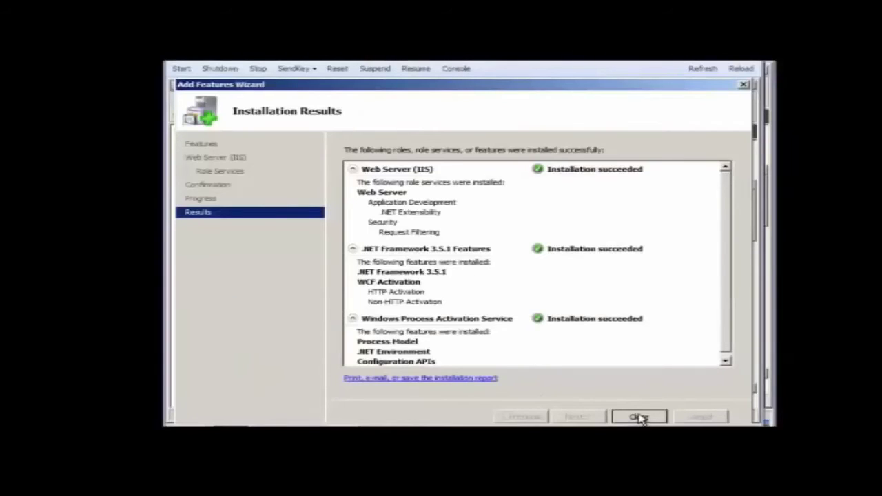
Close the .NET installation results on SQL-SRV-06 and install the Failover Clustering feature on that server.
{"action": "left_click", "coordinate": [640, 418]}
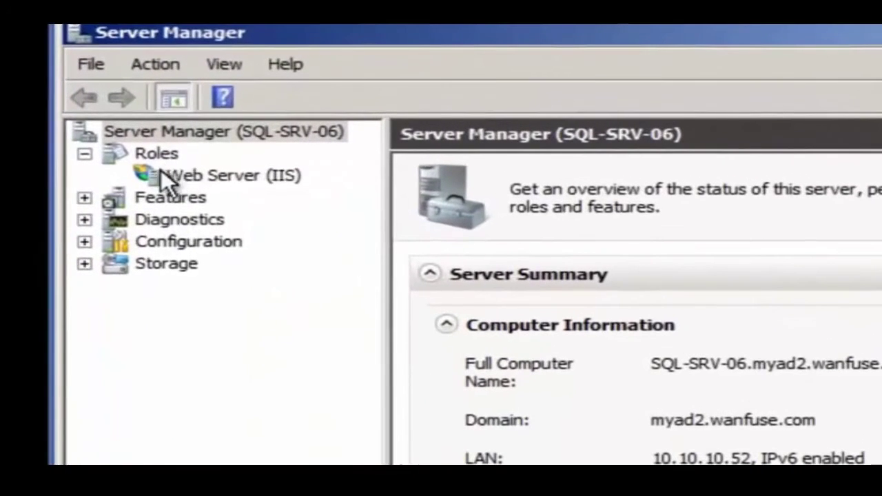
{"action": "left_click", "coordinate": [170, 190]}
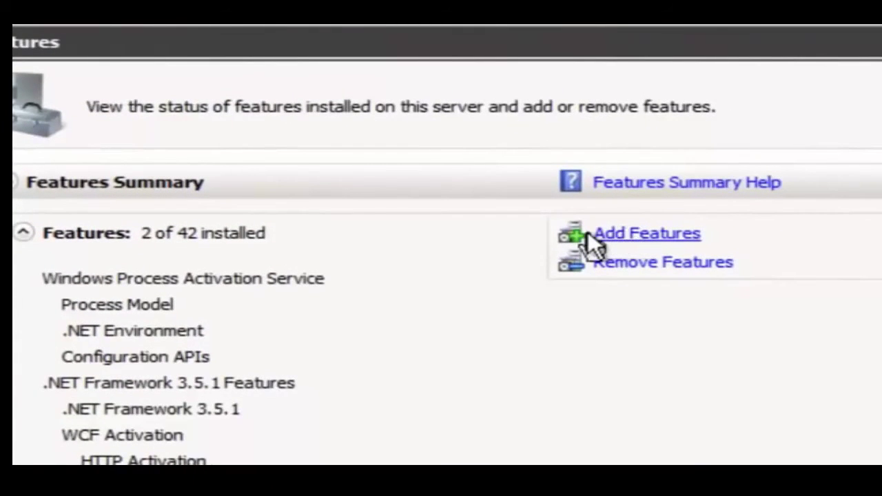
{"action": "left_click", "coordinate": [637, 233]}
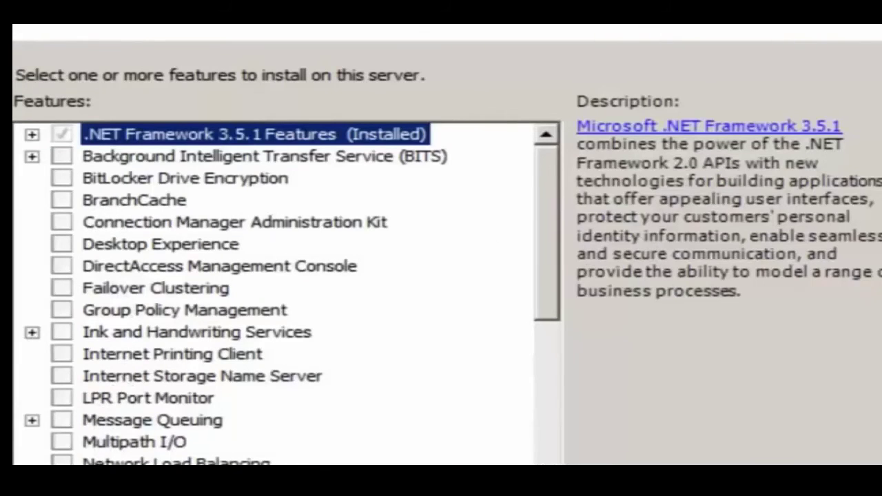
{"action": "left_click", "coordinate": [62, 290]}
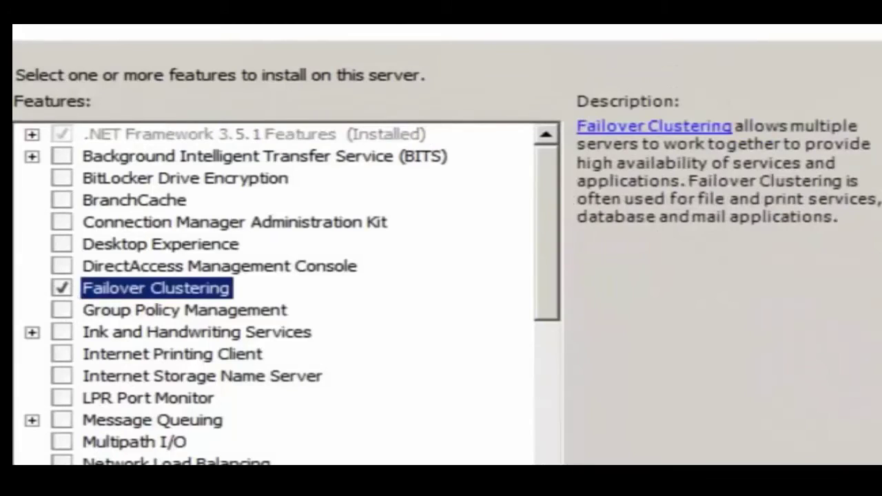
{"action": "key", "text": "alt+n"}
{"action": "key", "text": "alt+i"}
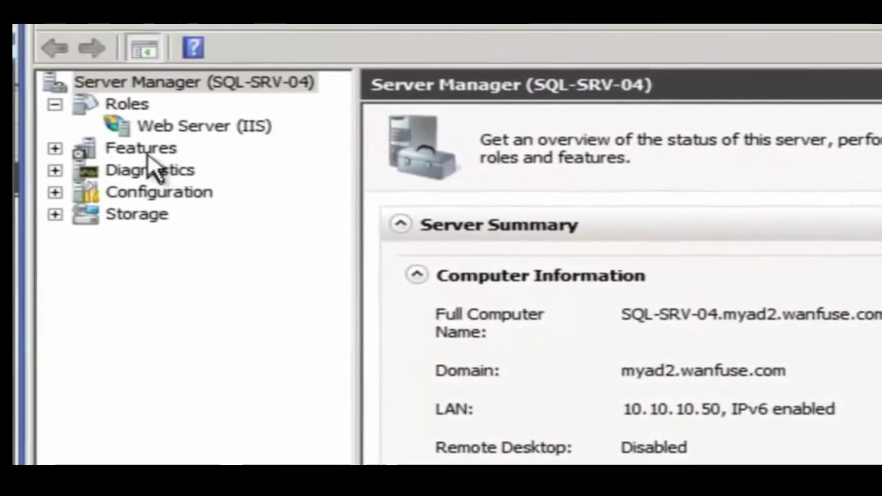
Install the Failover Clustering feature on SQL-SRV-04 and close the installation results.
{"action": "left_click", "coordinate": [147, 151]}
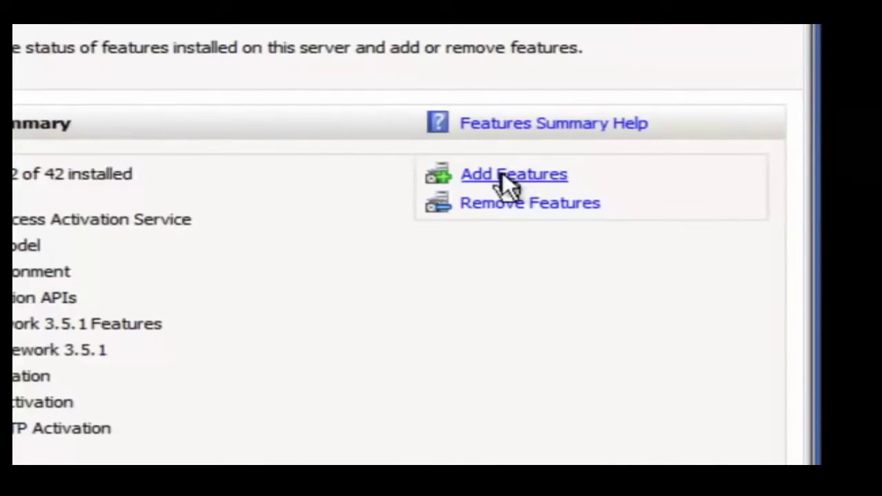
{"action": "left_click", "coordinate": [502, 173]}
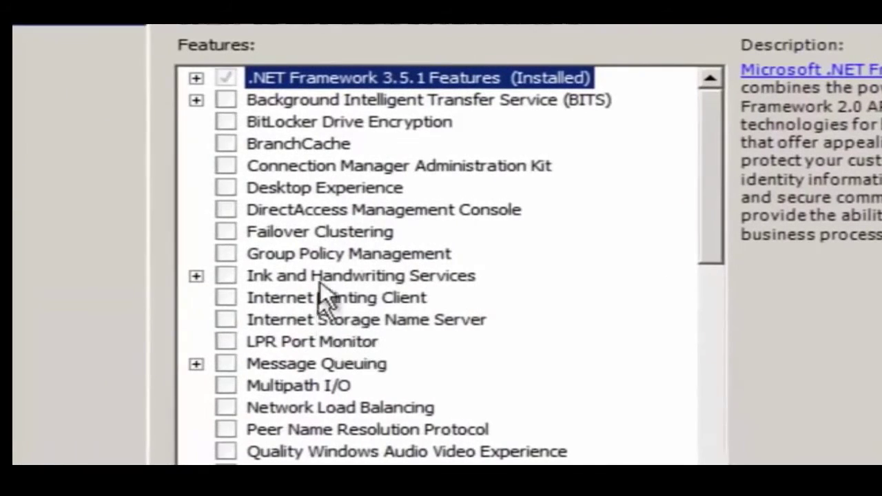
{"action": "left_click", "coordinate": [227, 232]}
{"action": "left_click", "coordinate": [531, 439]}
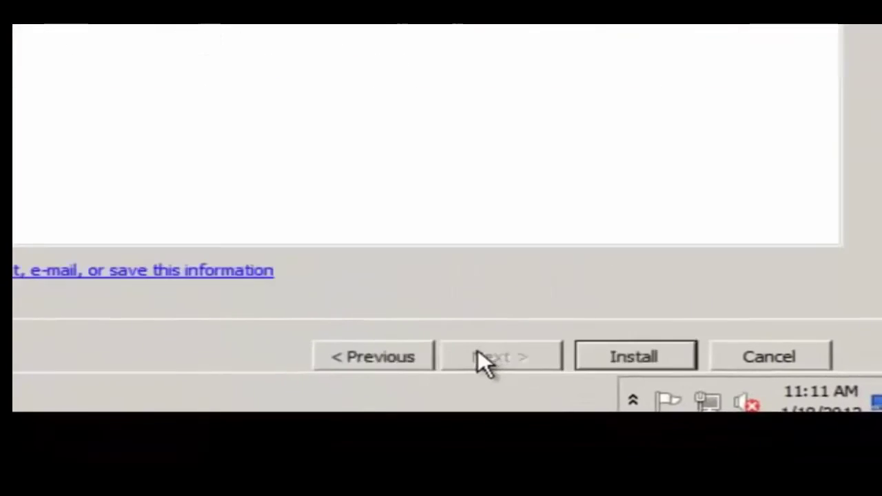
{"action": "left_click", "coordinate": [601, 355]}
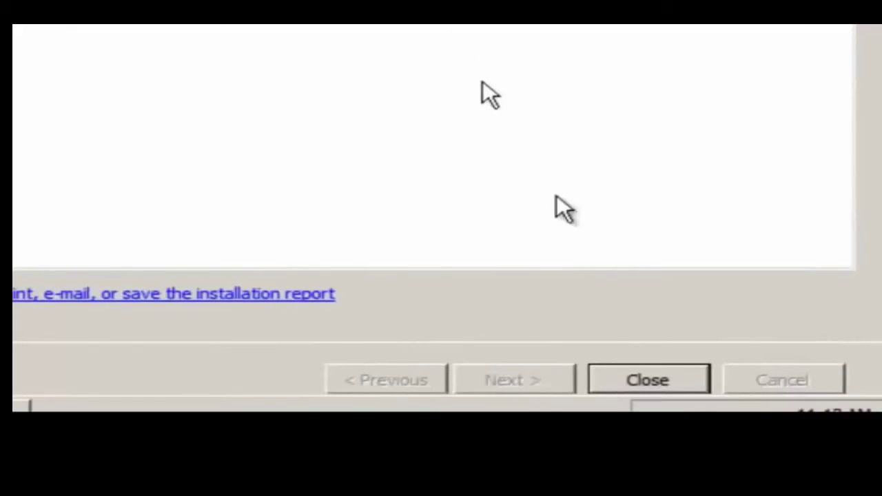
{"action": "left_click", "coordinate": [652, 380]}
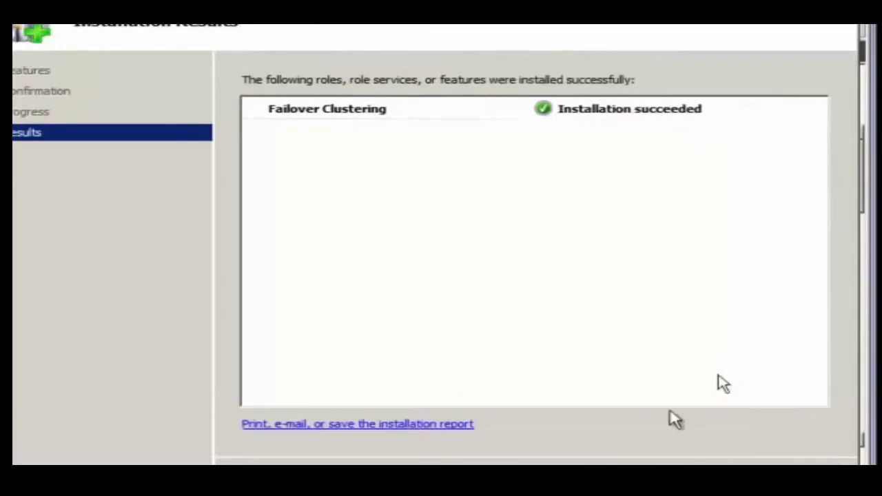
{"action": "key", "text": "Return"}
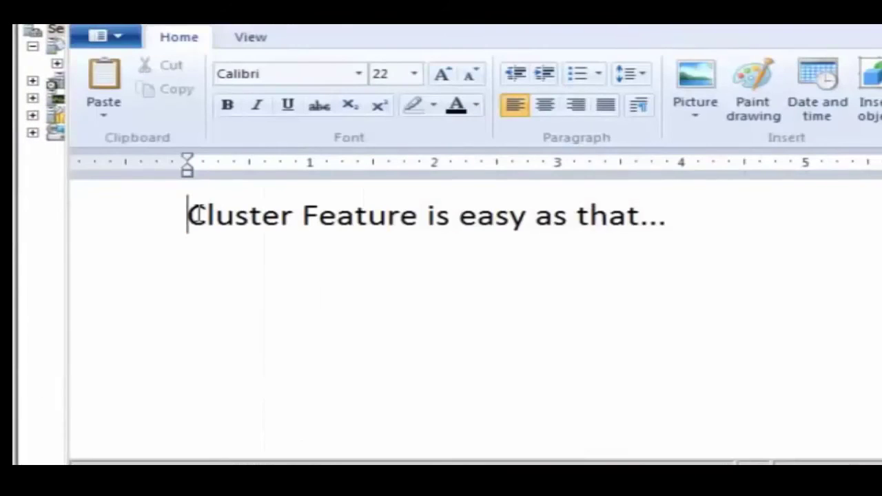
{"action": "left_click", "coordinate": [173, 223]}
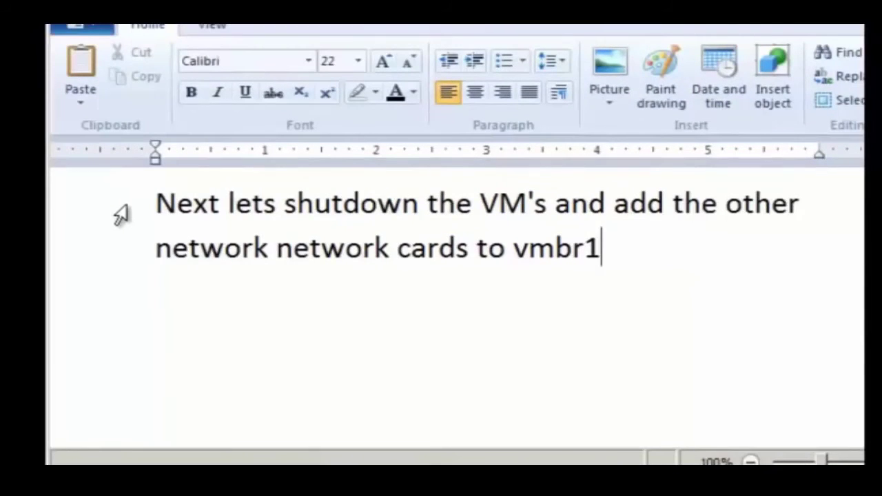
{"action": "left_click_drag", "start_coordinate": [124, 215], "coordinate": [133, 266]}
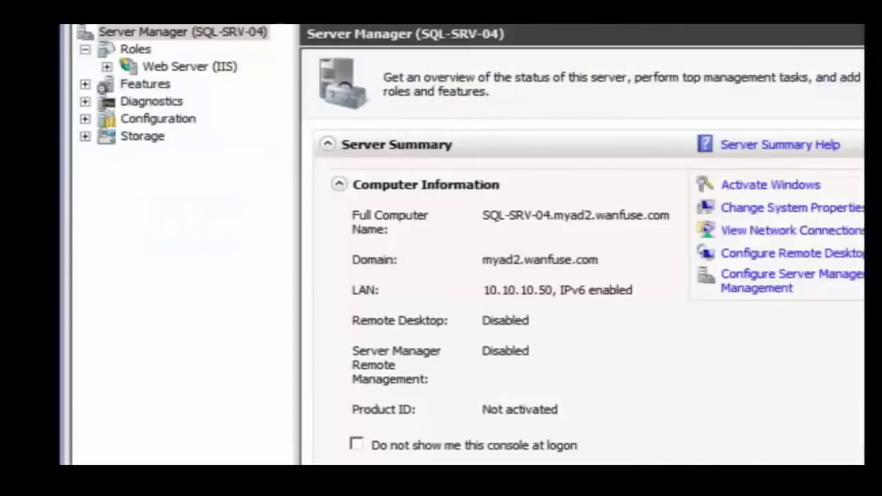
Shut down SQL-SRV-04 with the reason Other (Planned) and the comment "ghfgfd".
{"action": "key", "text": "super"}
{"action": "left_click", "coordinate": [397, 398]}
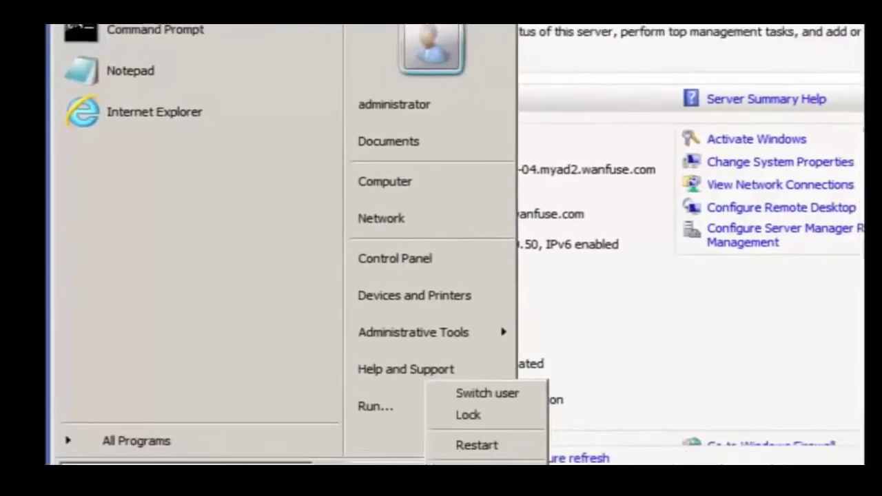
{"action": "left_click", "coordinate": [457, 396]}
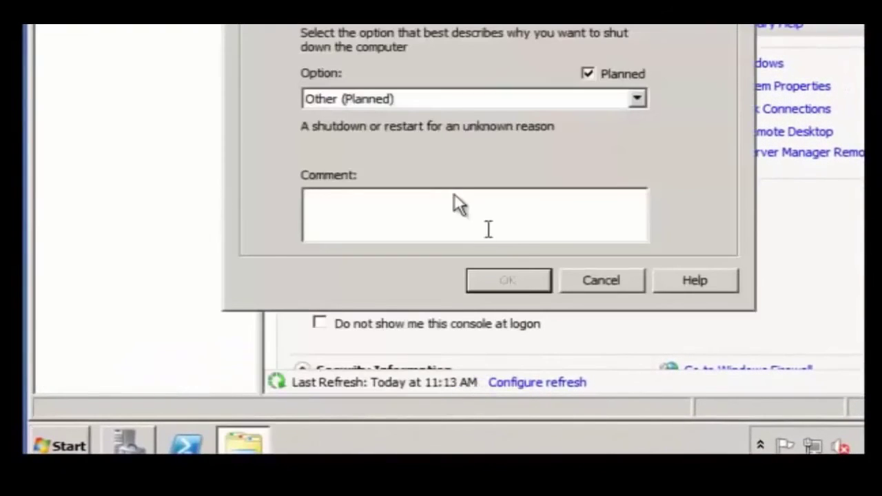
{"action": "left_click", "coordinate": [451, 213]}
{"action": "type", "text": "ghfgfd"}
{"action": "left_click", "coordinate": [510, 281]}
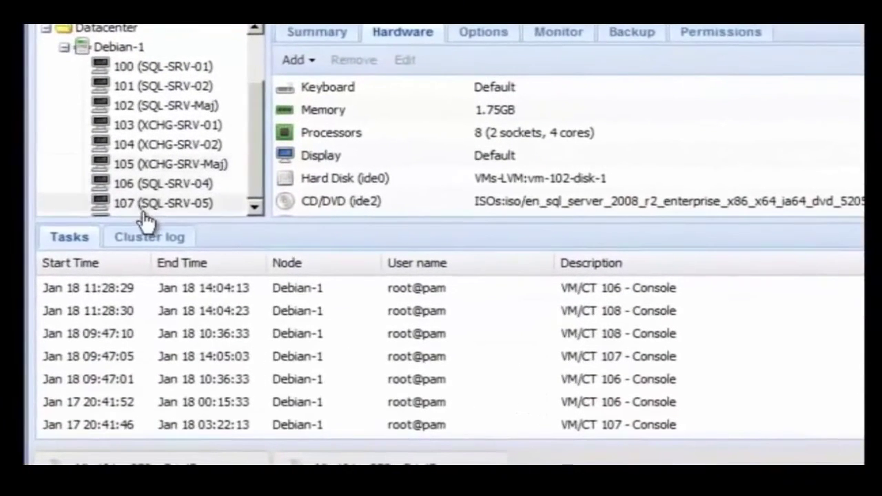
Add a network device bridged to vmbr1 to VM 106 (SQL-SRV-04).
{"action": "left_click", "coordinate": [197, 185]}
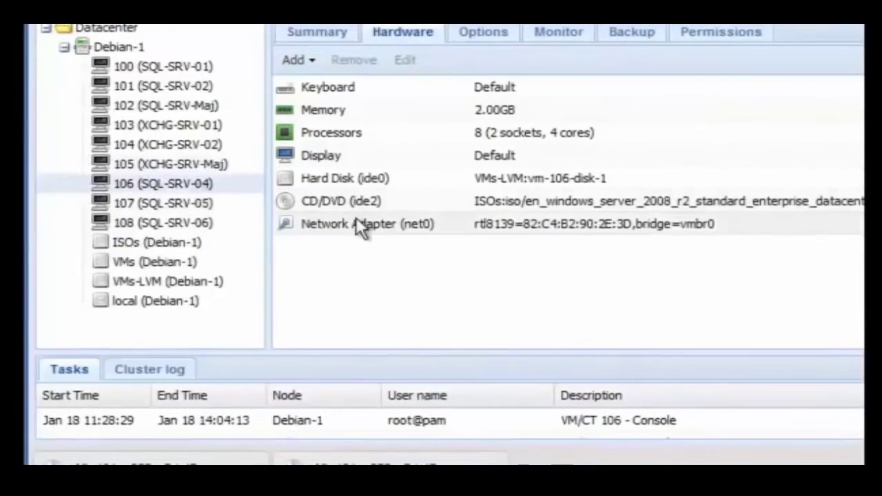
{"action": "left_click", "coordinate": [296, 62]}
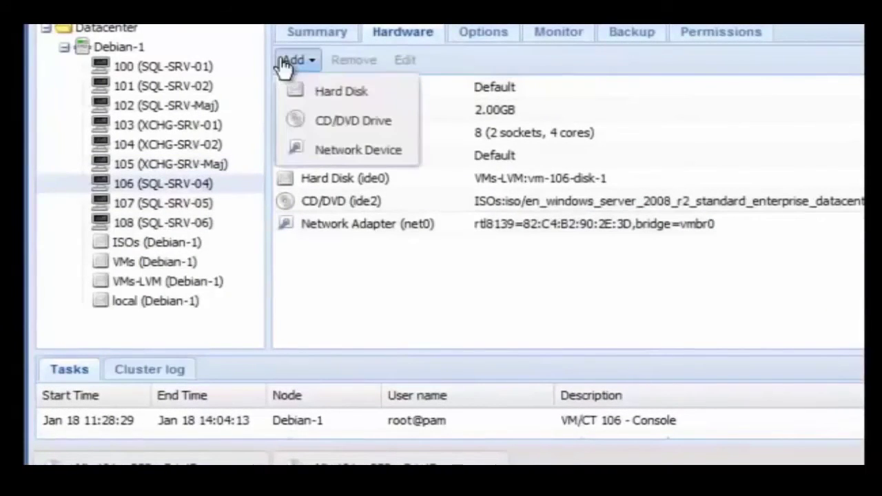
{"action": "left_click", "coordinate": [336, 152]}
{"action": "key", "text": "Return"}
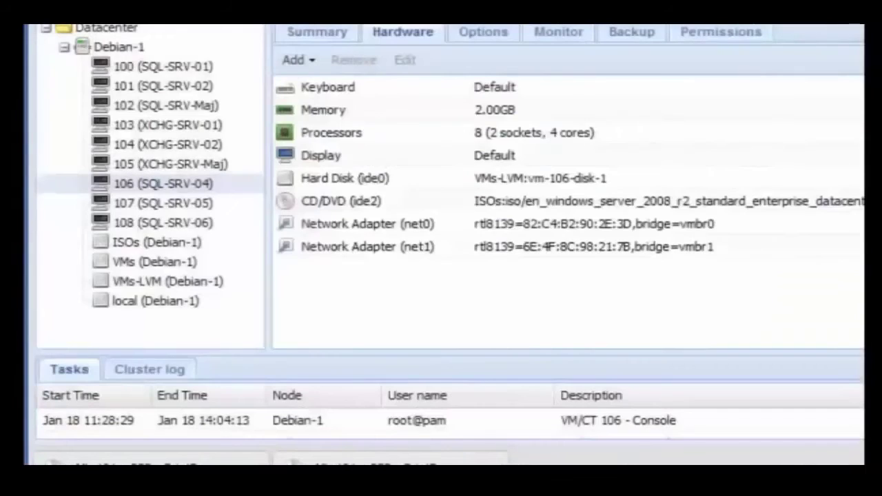
Add a network device bridged to vmbr1 to VM 107 (SQL-SRV-05).
{"action": "left_click", "coordinate": [169, 210]}
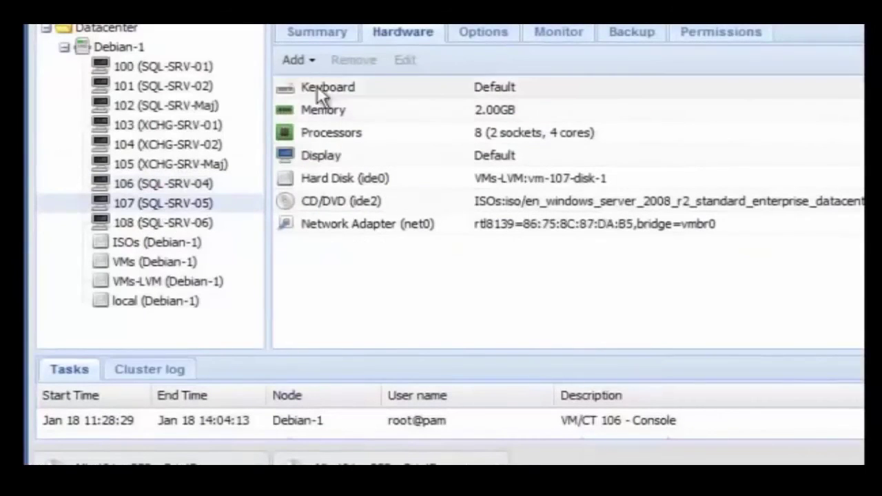
{"action": "left_click", "coordinate": [303, 60]}
{"action": "left_click", "coordinate": [358, 150]}
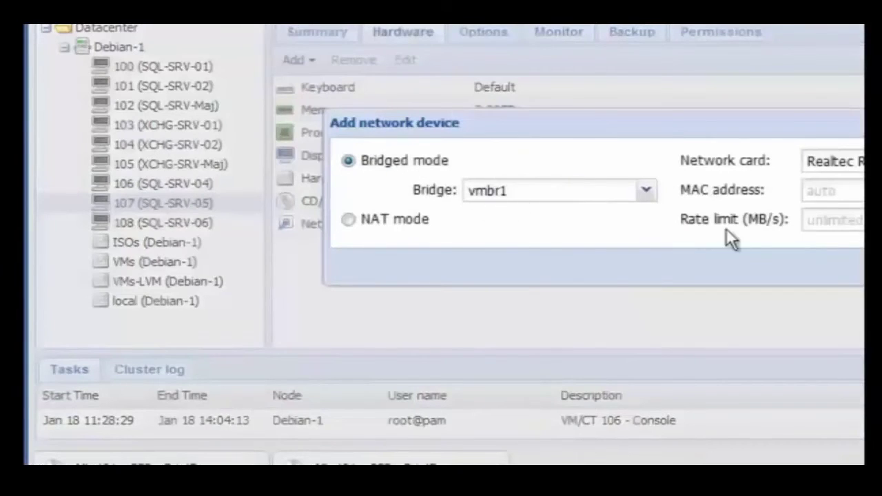
{"action": "left_click", "coordinate": [745, 272]}
Add a Realtec RTL8139 network device in bridged mode on vmbr1 to VM 108 (SQL-SRV-06).
{"action": "left_click", "coordinate": [200, 224]}
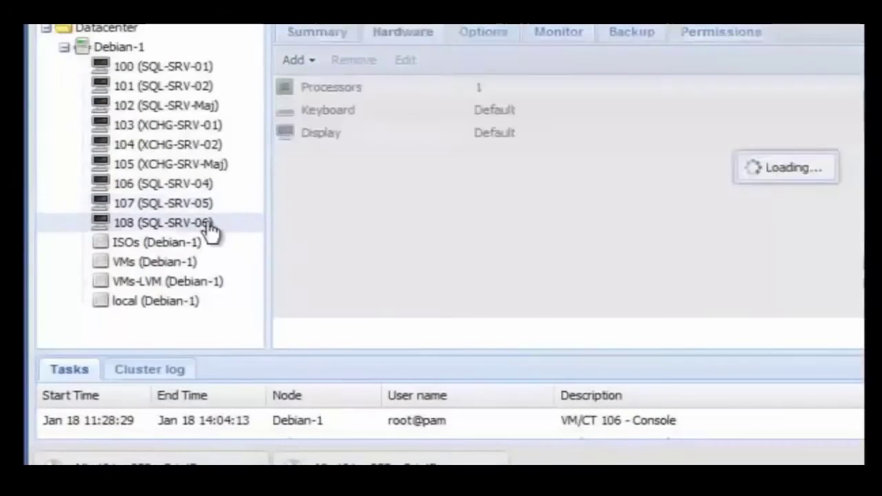
{"action": "left_click", "coordinate": [295, 60]}
{"action": "left_click", "coordinate": [355, 151]}
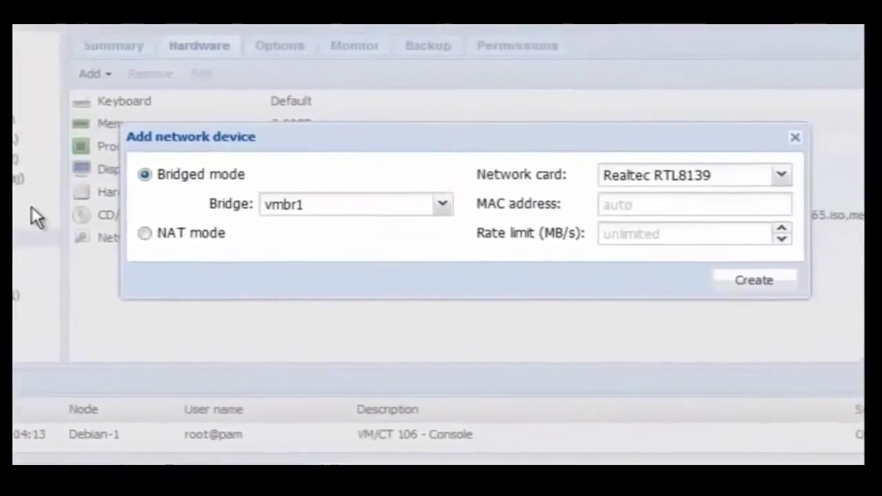
{"action": "left_click", "coordinate": [717, 284]}
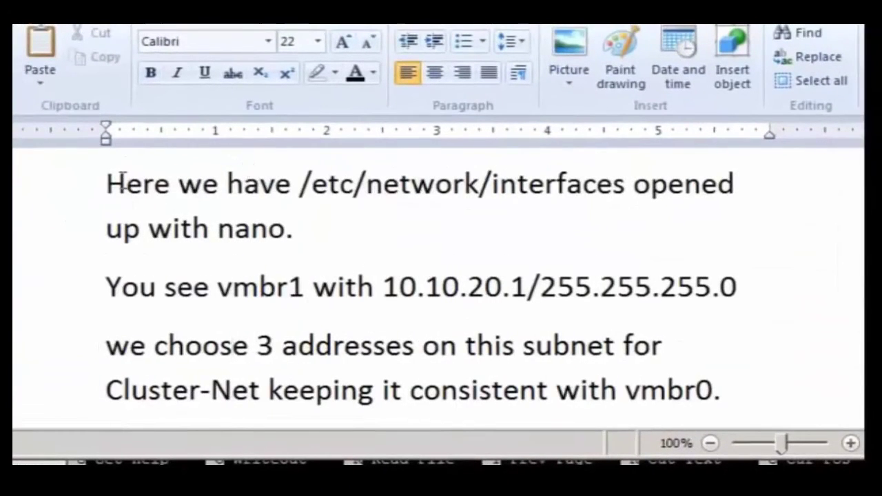
Switch to the WordPad notes and read the lines on the vmbr1 subnet and the three addresses chosen for Cluster-Net.
{"action": "left_click", "coordinate": [81, 188]}
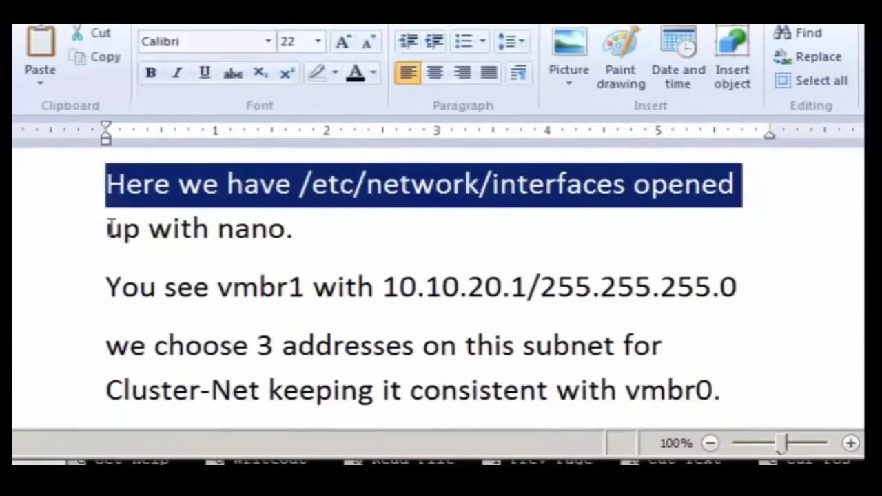
{"action": "left_click", "coordinate": [83, 237]}
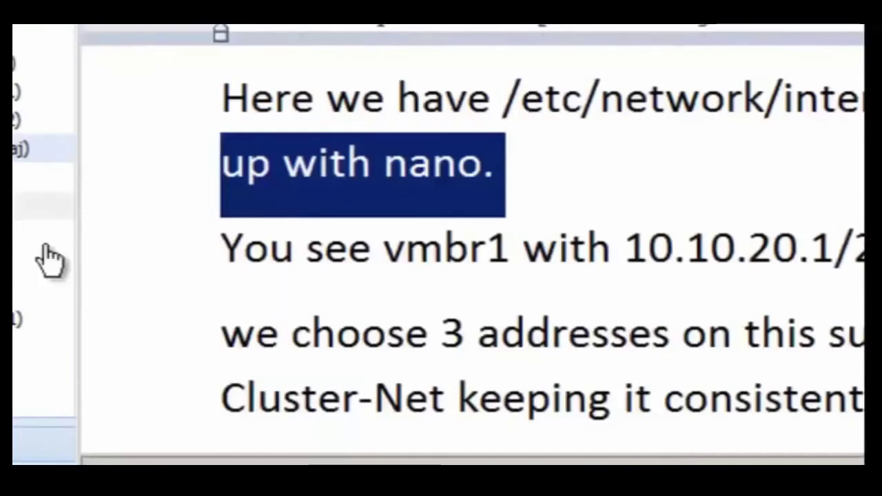
{"action": "left_click", "coordinate": [33, 255]}
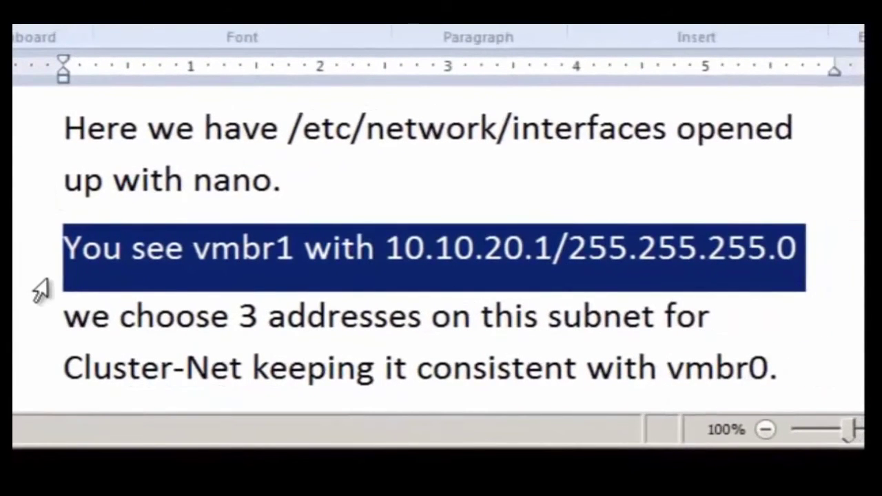
{"action": "left_click", "coordinate": [40, 327]}
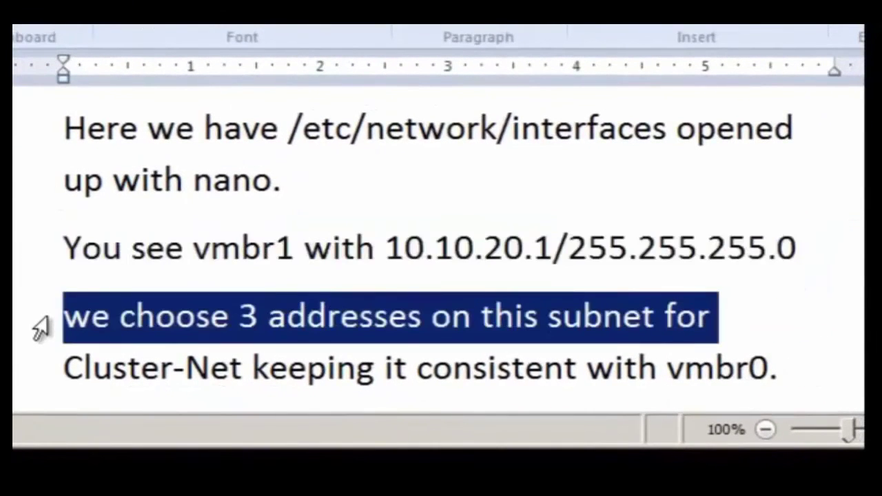
{"action": "left_click", "coordinate": [35, 376]}
{"action": "scroll", "coordinate": [51, 372], "scroll_direction": "down", "scroll_amount": 1}
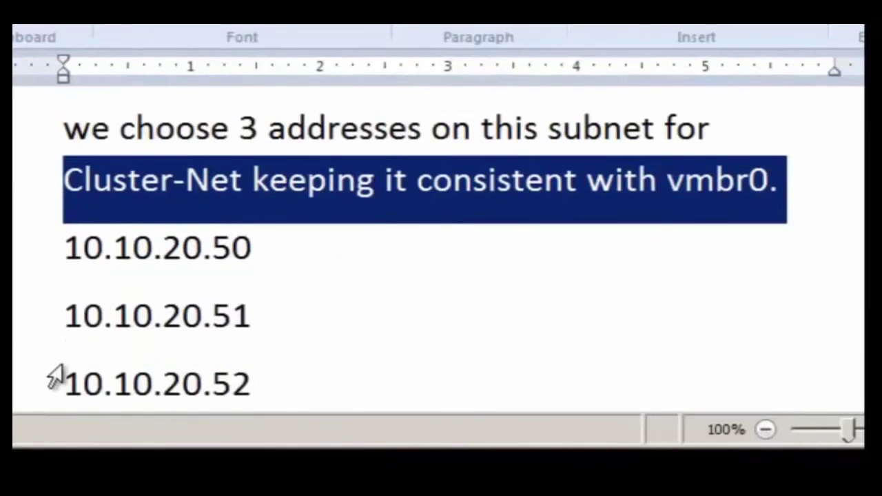
{"action": "scroll", "coordinate": [55, 377], "scroll_direction": "down", "scroll_amount": 1}
{"action": "left_click", "coordinate": [49, 248]}
{"action": "left_click", "coordinate": [41, 324]}
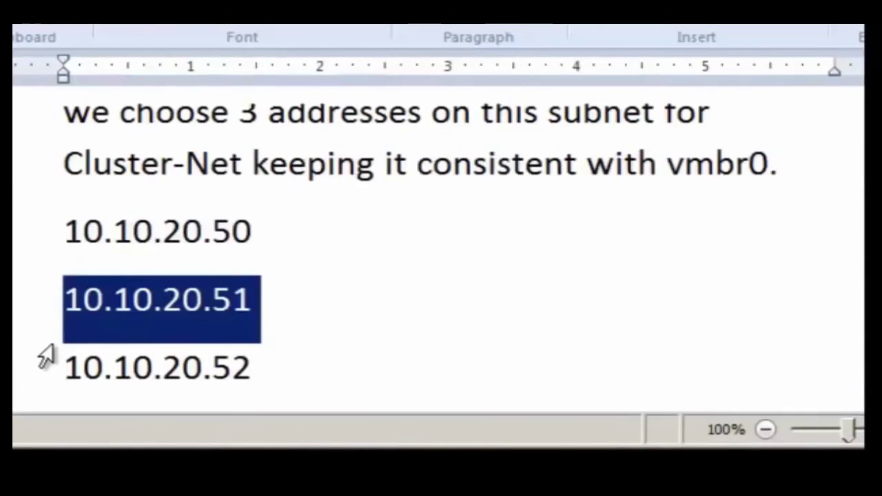
{"action": "left_click", "coordinate": [45, 357]}
{"action": "scroll", "coordinate": [77, 337], "scroll_direction": "up", "scroll_amount": 3}
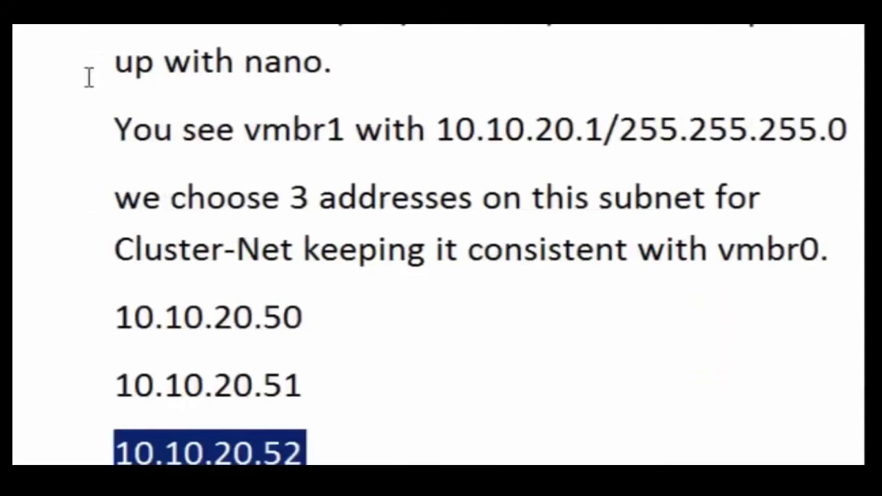
Examine the vmbr1 section of /etc/network/interfaces in the nano terminal.
{"action": "left_click_drag", "start_coordinate": [70, 31], "coordinate": [121, 423]}
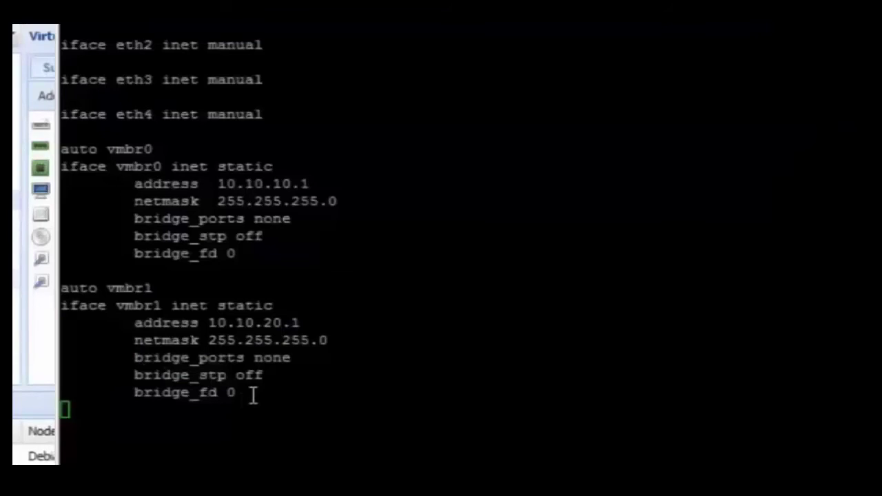
{"action": "left_click_drag", "start_coordinate": [253, 395], "coordinate": [42, 288]}
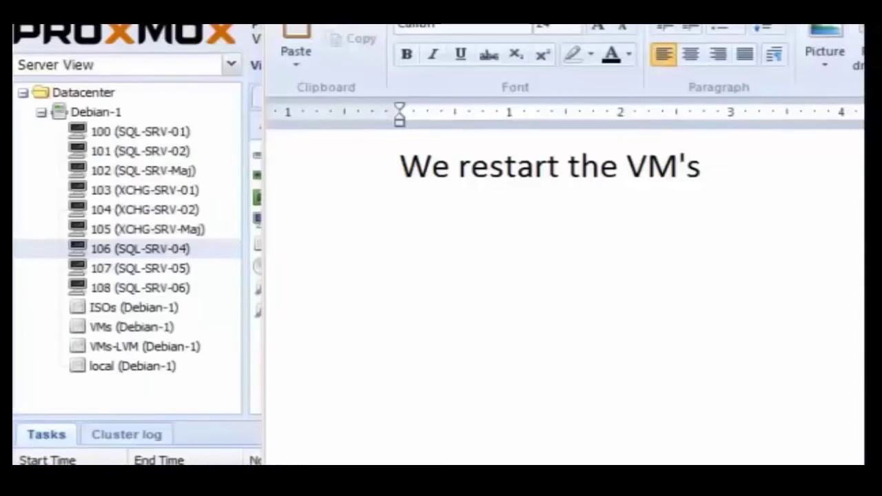
Switch to Proxmox and start VMs 106 (SQL-SRV-04), 107 (SQL-SRV-05) and 108 (SQL-SRV-06).
{"action": "left_click", "coordinate": [387, 185]}
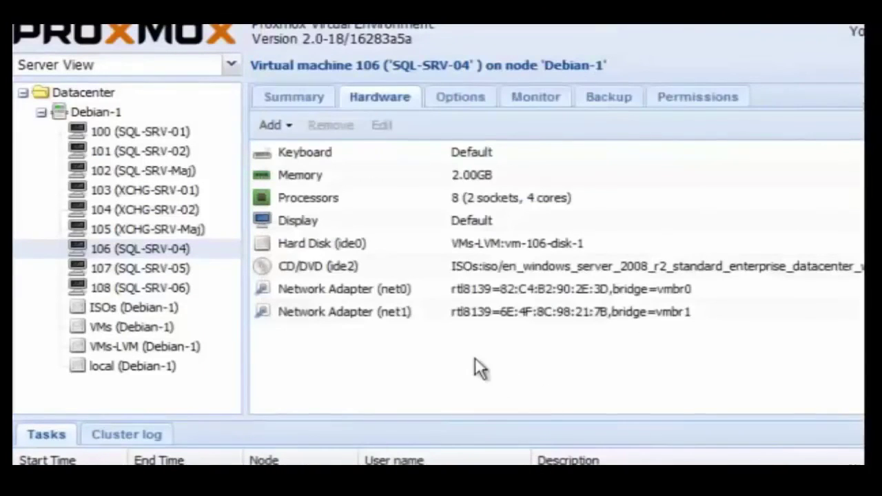
{"action": "right_click", "coordinate": [150, 252]}
{"action": "left_click", "coordinate": [189, 310]}
{"action": "right_click", "coordinate": [167, 272]}
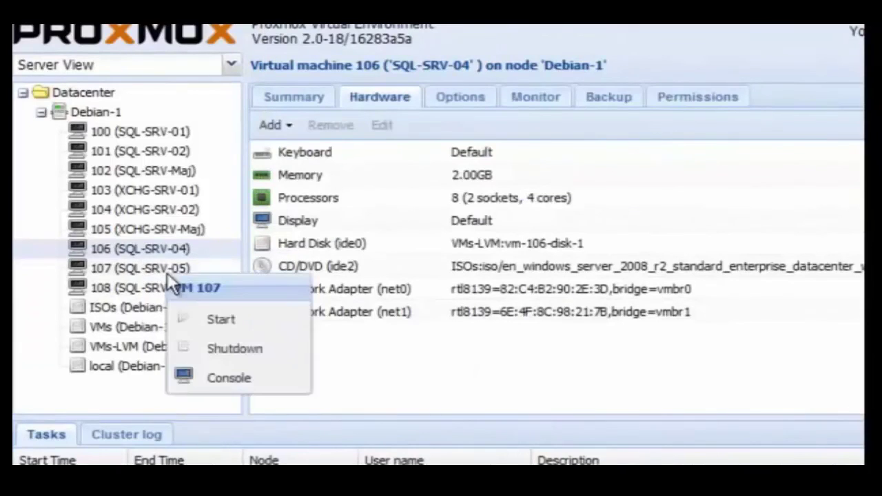
{"action": "left_click", "coordinate": [202, 321]}
{"action": "right_click", "coordinate": [170, 295]}
{"action": "left_click", "coordinate": [198, 333]}
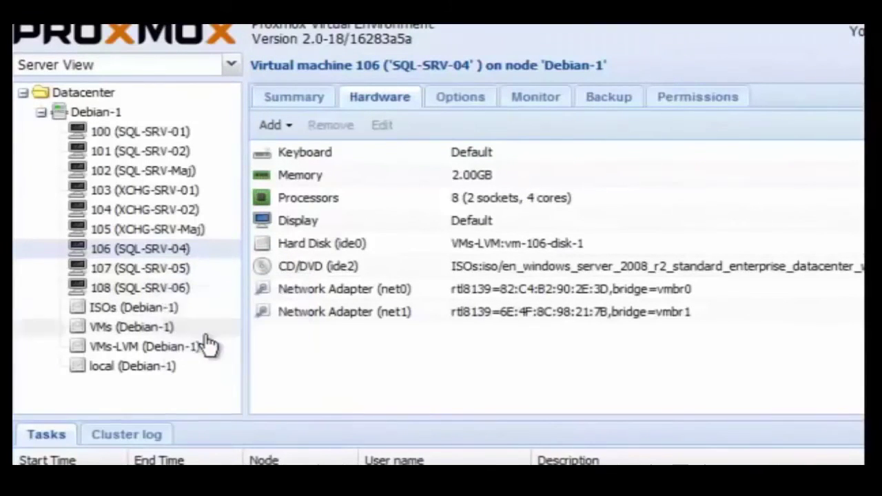
Open the consoles of VMs 106 (SQL-SRV-04), 107 (SQL-SRV-05) and 108 (SQL-SRV-06).
{"action": "right_click", "coordinate": [176, 249]}
{"action": "left_click", "coordinate": [235, 329]}
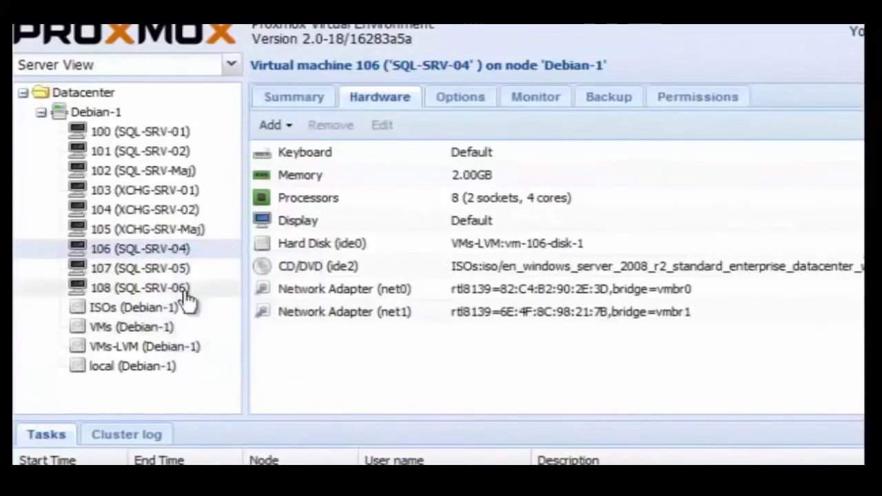
{"action": "right_click", "coordinate": [173, 274]}
{"action": "left_click", "coordinate": [206, 344]}
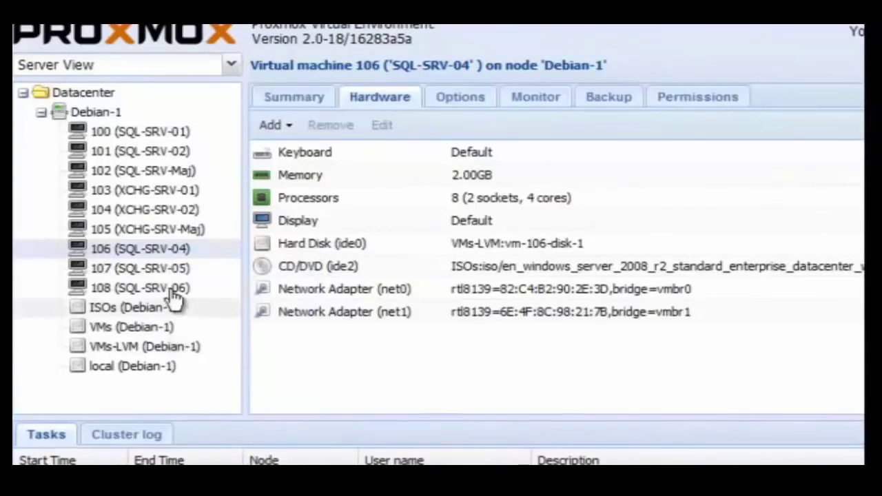
{"action": "right_click", "coordinate": [172, 295]}
{"action": "left_click", "coordinate": [192, 364]}
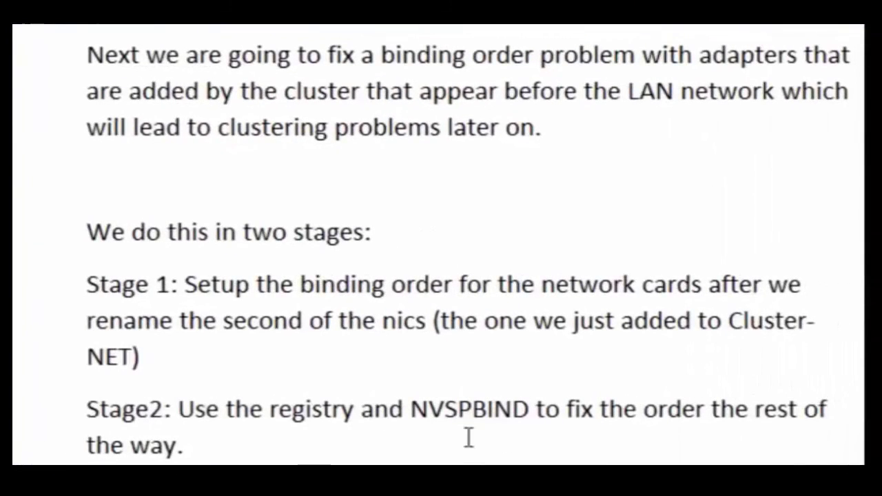
Read the notes on fixing the network adapter binding order in two stages.
{"action": "left_click", "coordinate": [73, 69]}
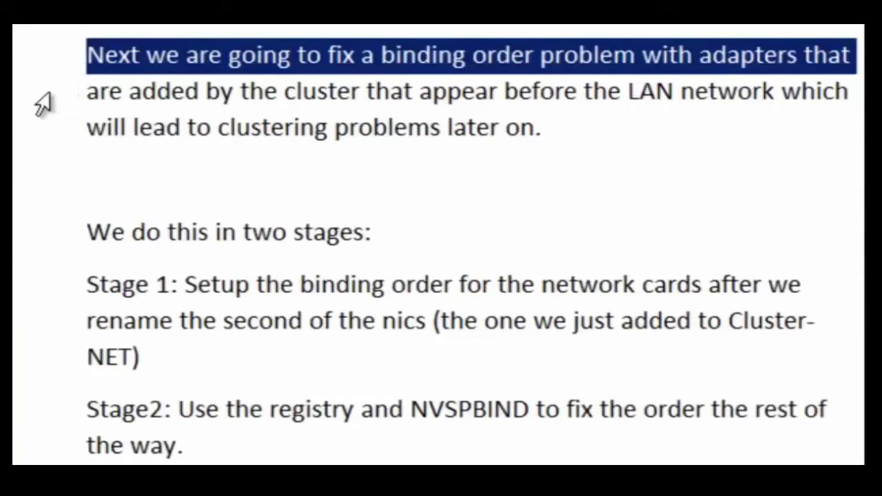